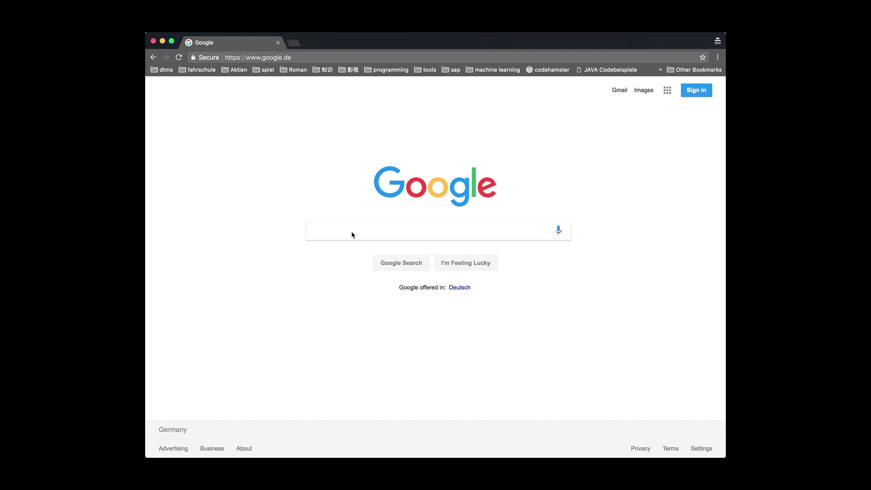
Search Google for 'dhl packstation' to show results and a map of nearby Packstations
left_click(352, 233)
type("dhl ")
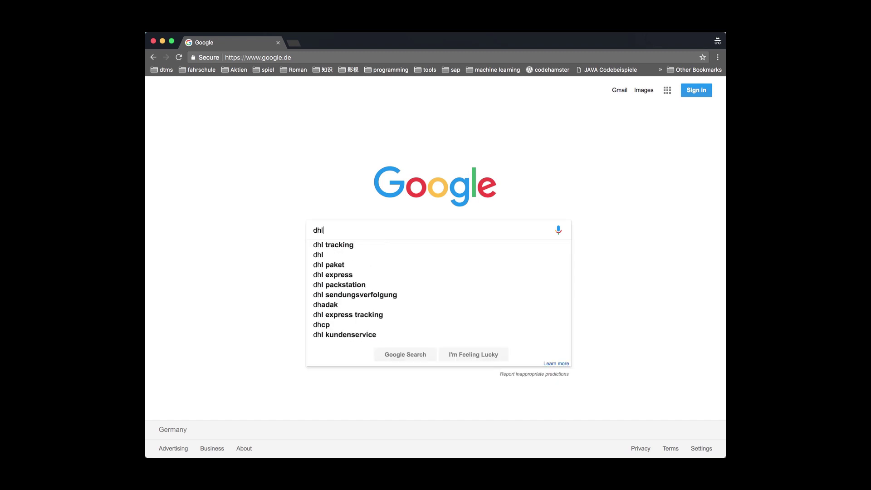
type("packsatio")
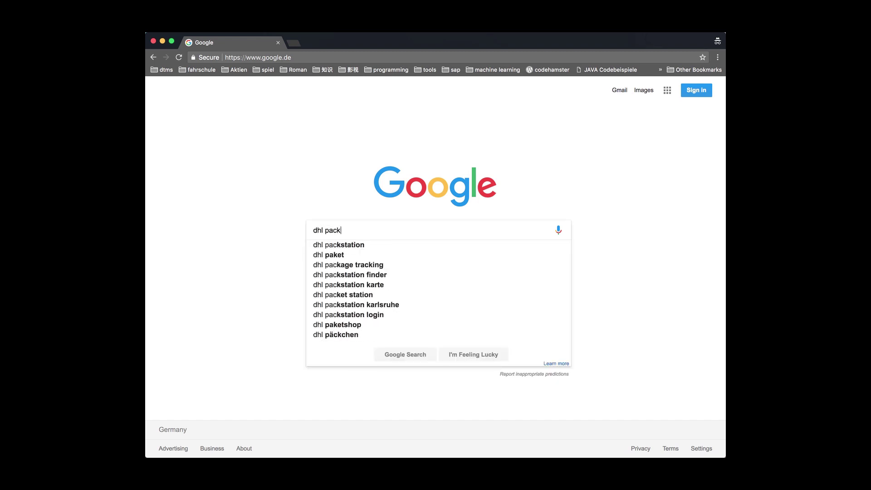
key("BackSpace")
key("BackSpace")
key("BackSpace")
key("BackSpace")
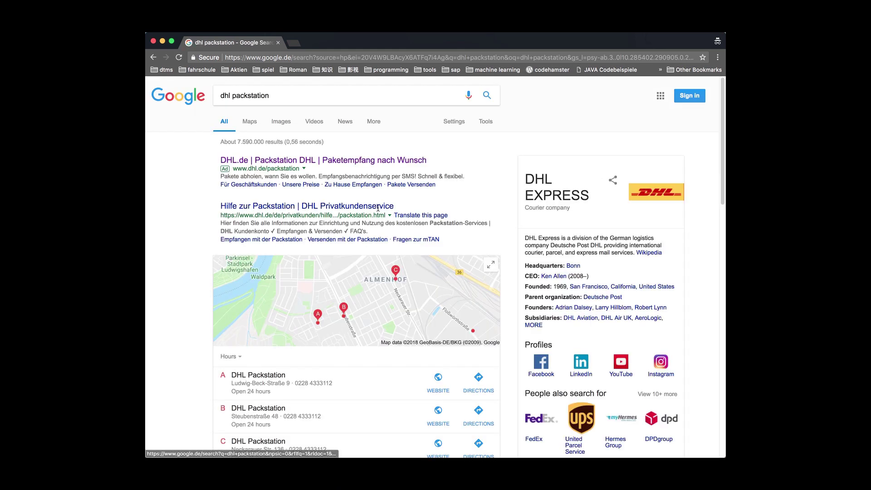
Open the DHL.de Packstation page from the search results and scroll down to its footer
left_click(369, 162)
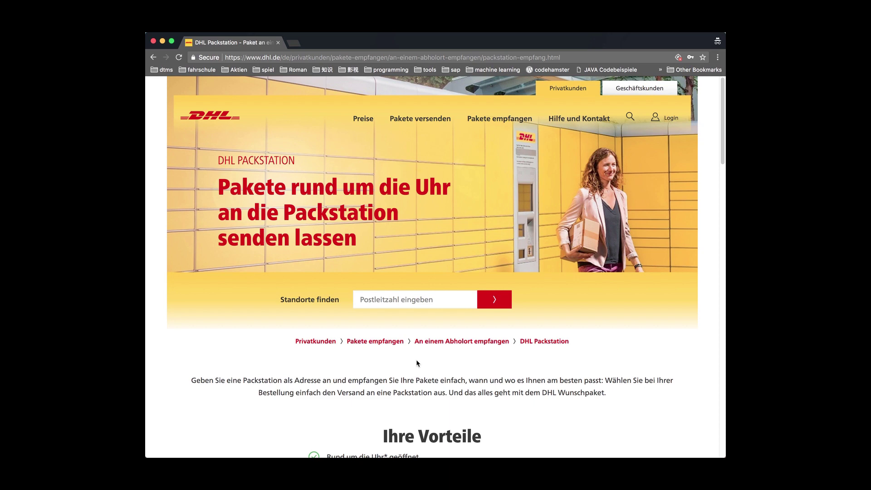
scroll(417, 361, "down", 15)
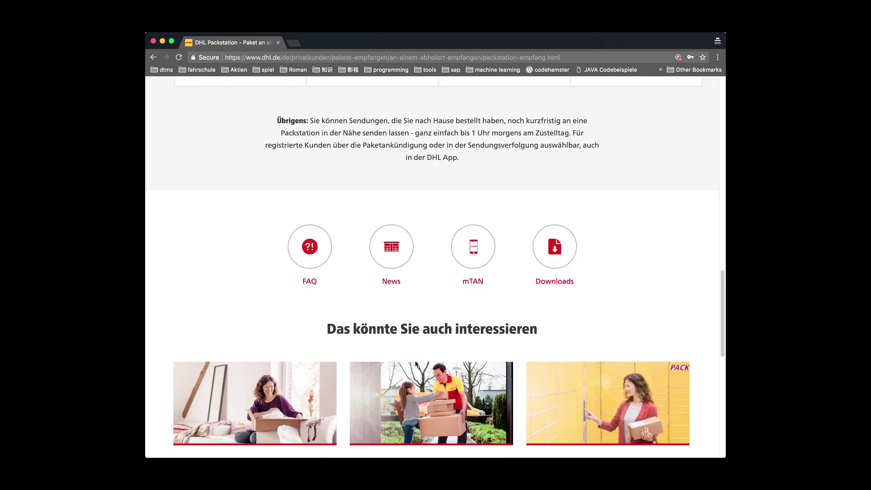
scroll(415, 364, "up", 2)
scroll(414, 364, "down", 10)
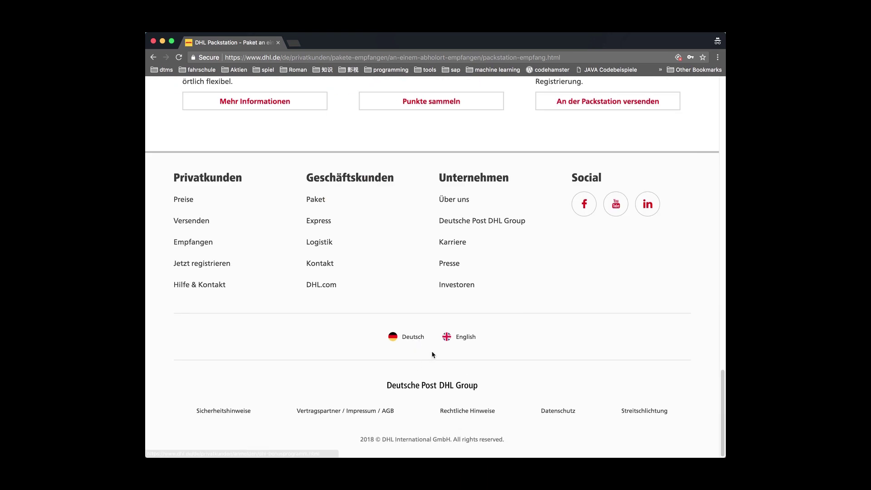
Switch the Packstation page to English and scroll through its content
left_click(469, 339)
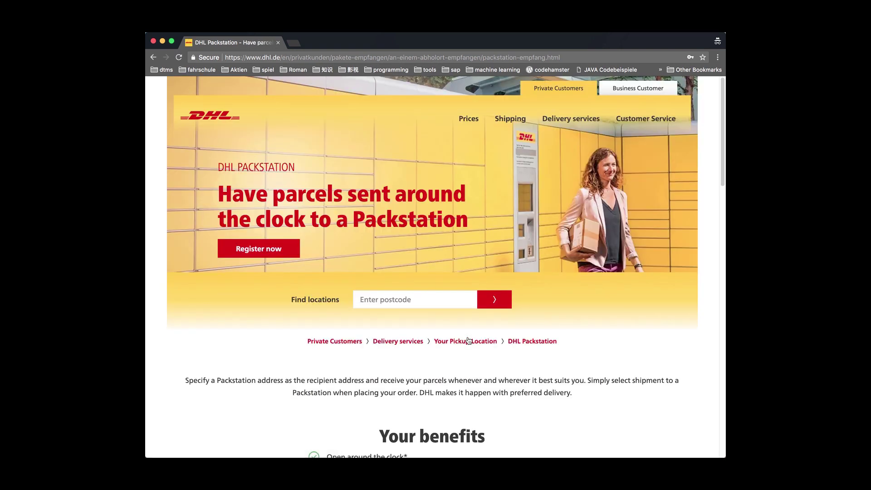
scroll(467, 384, "down", 4)
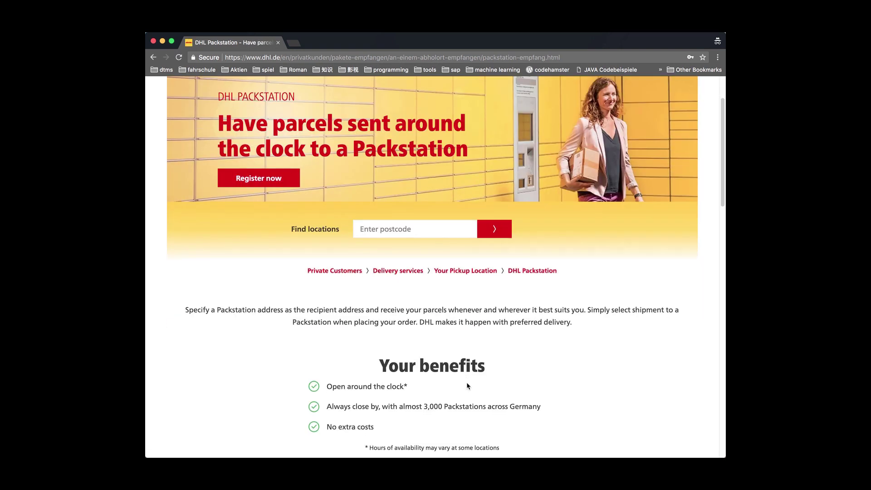
scroll(467, 386, "down", 10)
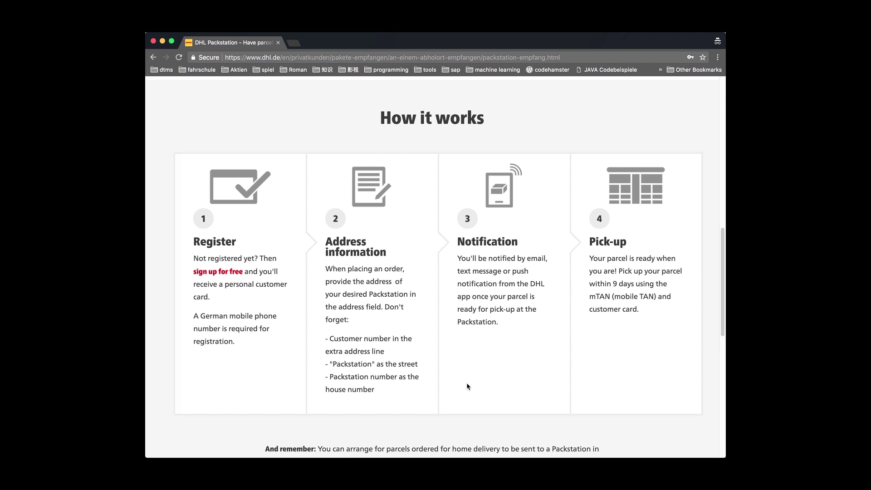
scroll(467, 384, "down", 7)
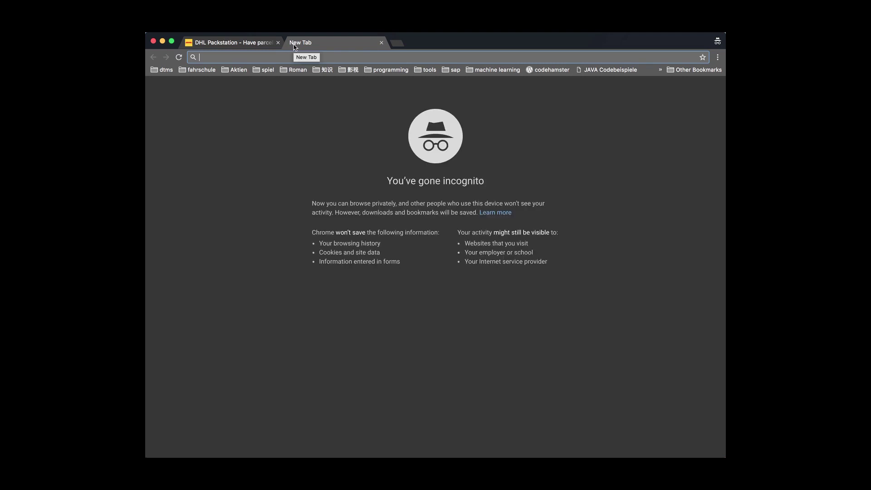
Go to amazon.de and reach Your Addresses from the Your Account menu
type("amazon.de")
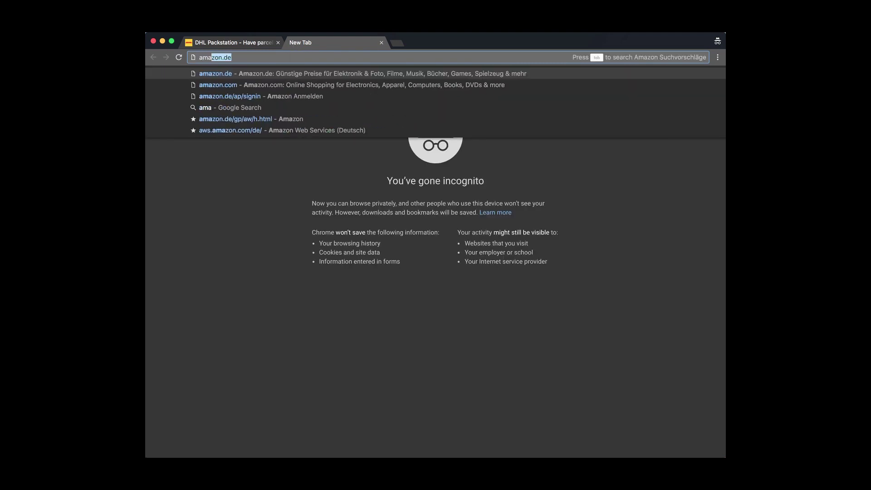
key("Return")
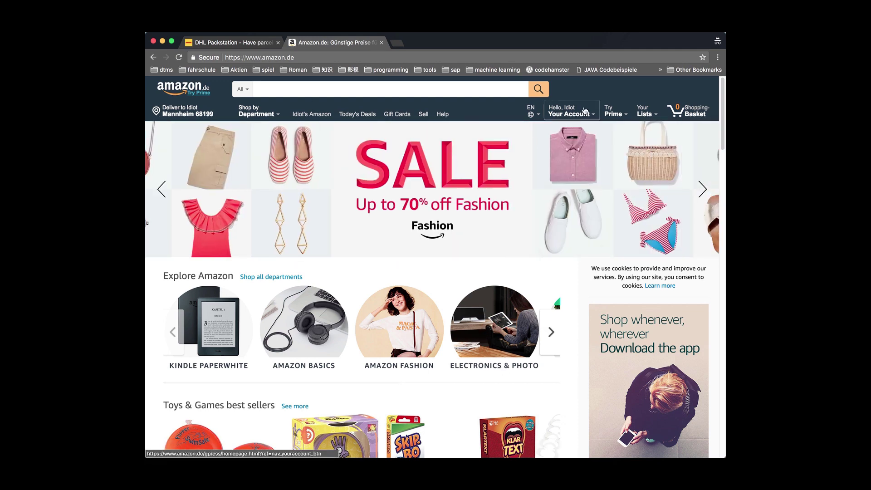
mouse_move(586, 112)
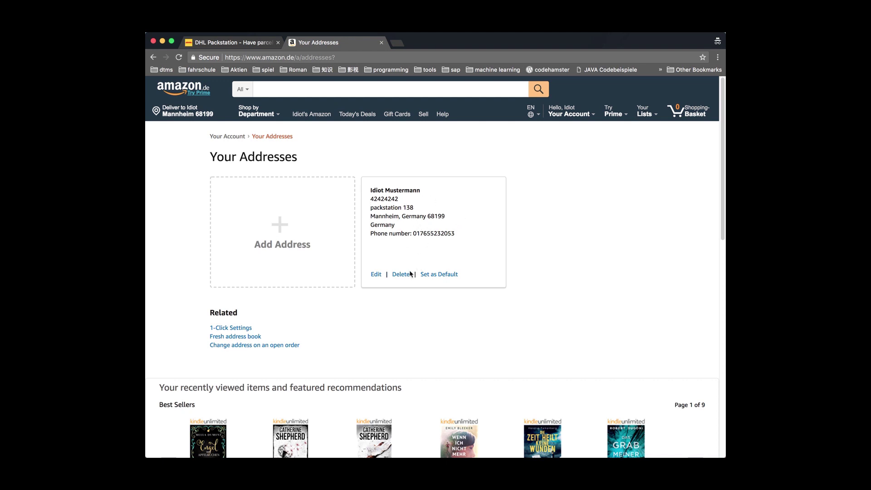
Open the saved Packstation address for editing and look over its form fields
left_click(376, 274)
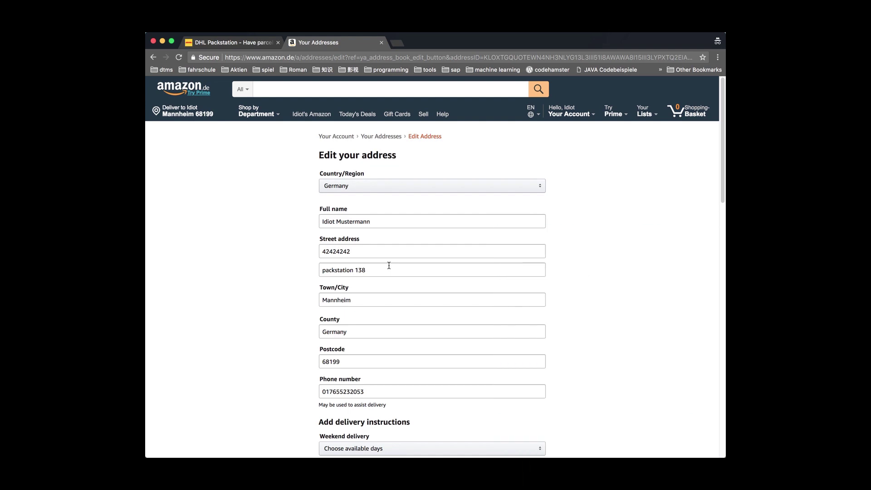
scroll(389, 265, "down", 5)
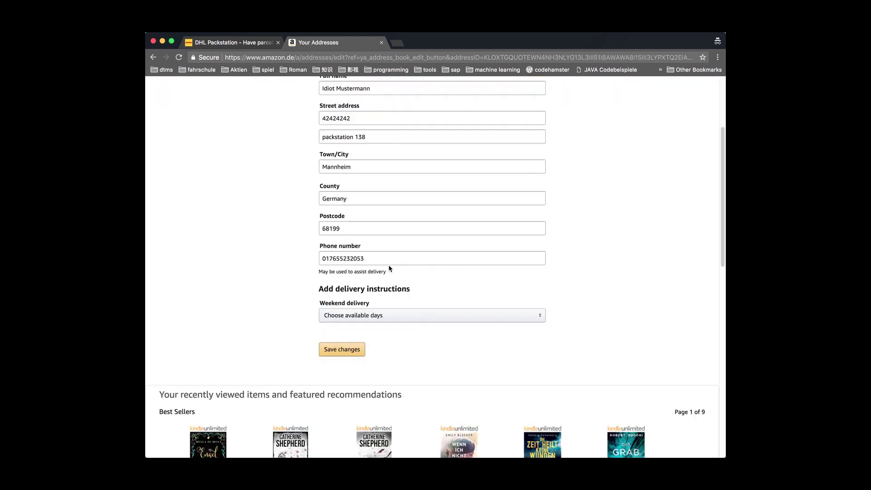
scroll(389, 265, "up", 5)
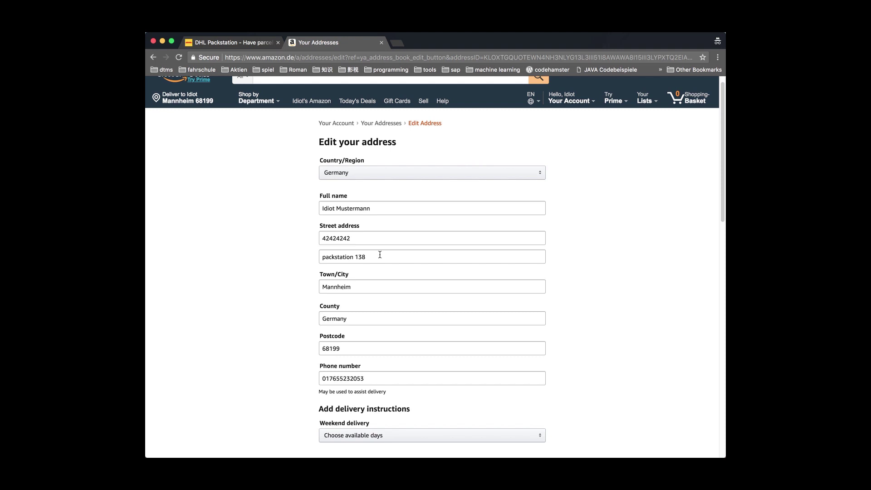
Highlight the Packstation text in the second street line, then return to the DHL Packstation tab
left_click(379, 255)
left_click_drag(383, 255, 320, 253)
left_click(379, 255)
left_click_drag(381, 256, 321, 253)
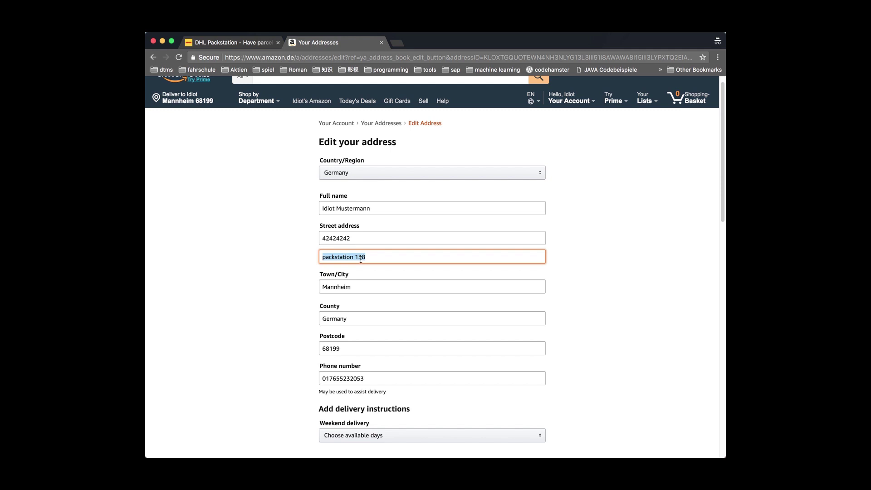
left_click(379, 259)
left_click(257, 40)
Search the DHL location finder for locations near postcode 68199
scroll(298, 146, "up", 15)
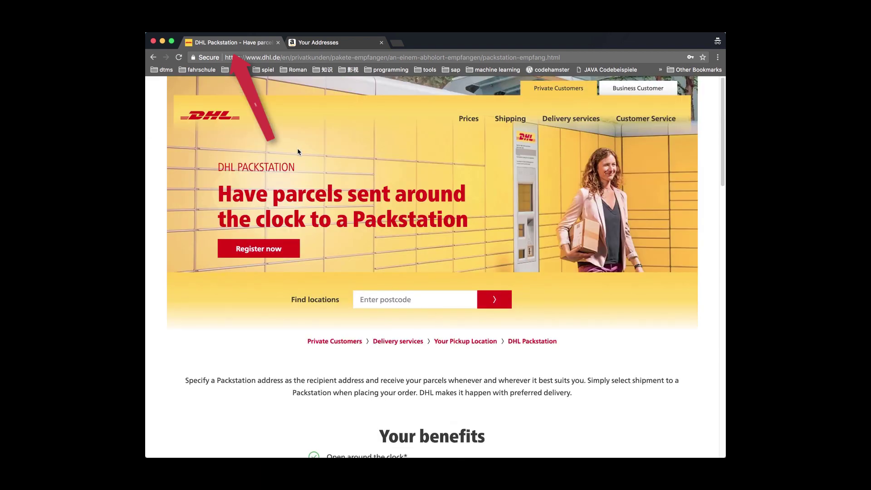
left_click(418, 301)
type("68199")
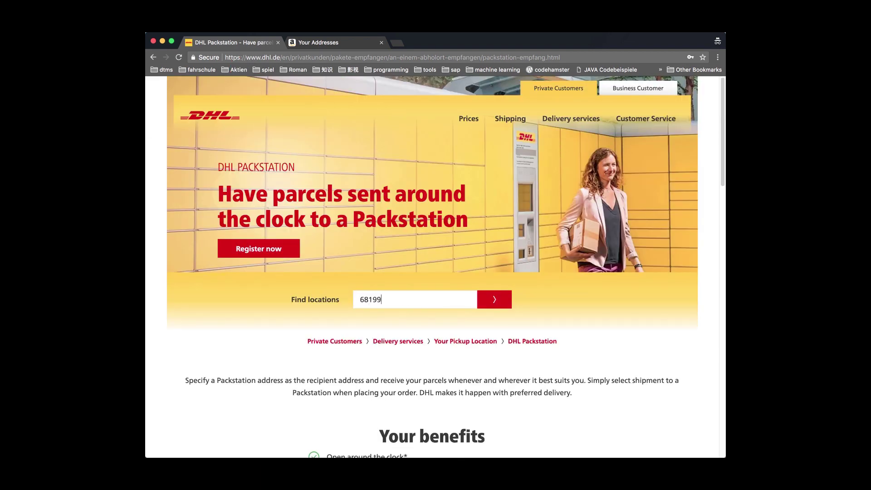
key("Return")
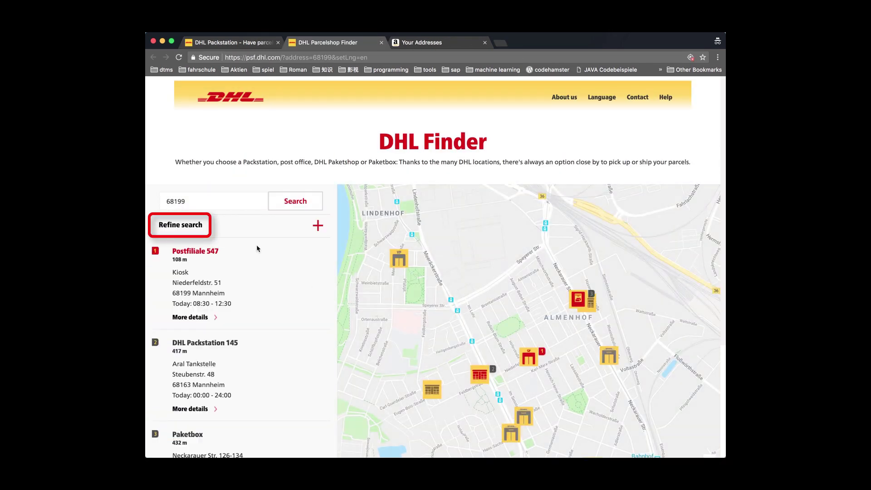
Filter the finder results to DHL Packstation locations only
left_click(182, 229)
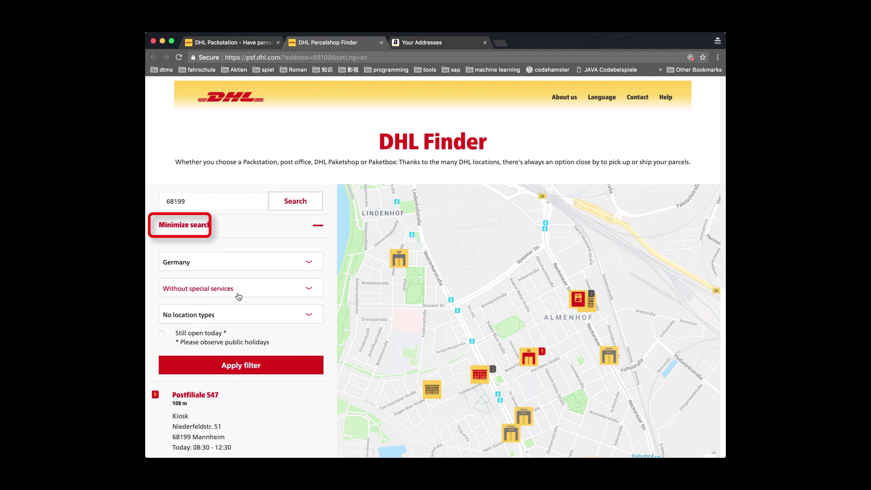
left_click(238, 314)
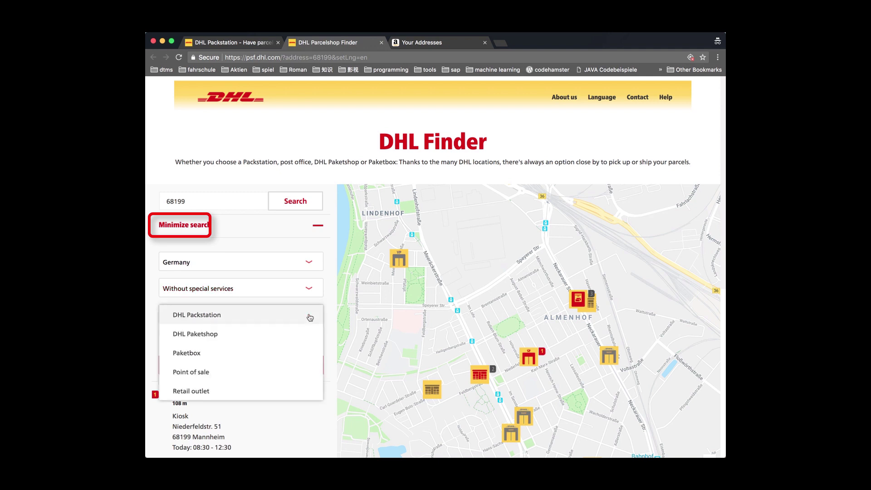
left_click(231, 318)
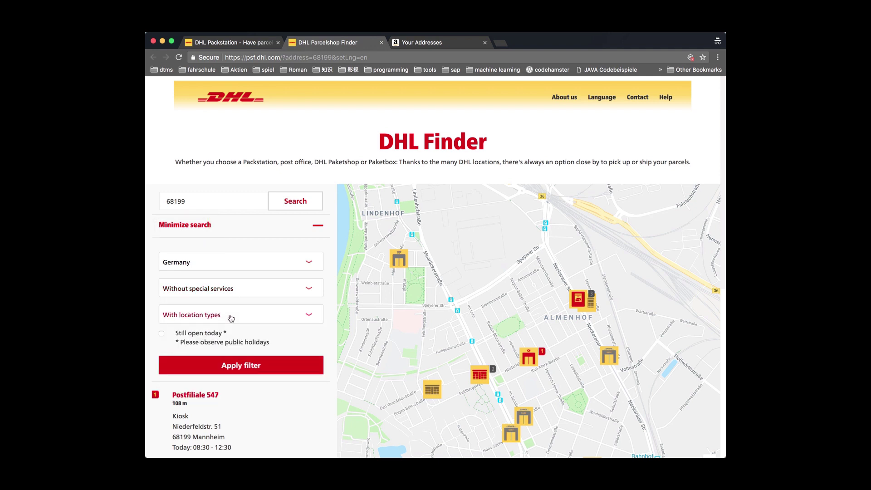
left_click(235, 375)
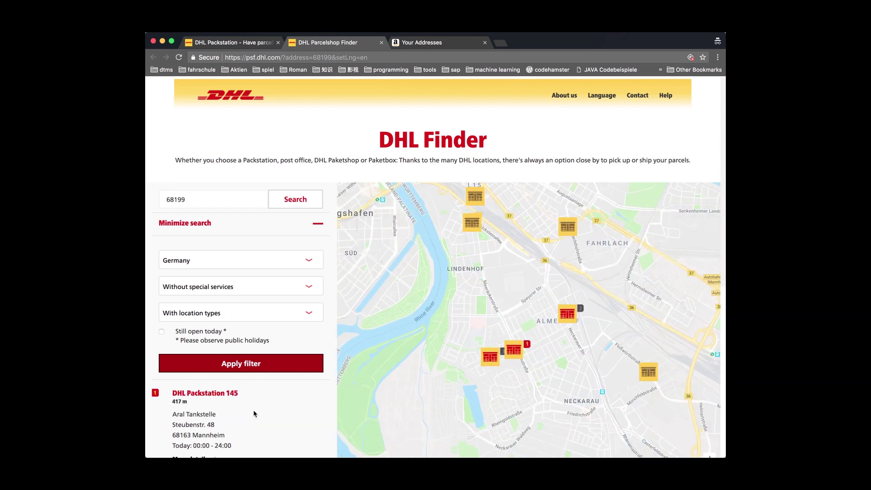
Scan the filtered list and open the details of DHL Packstation 138
scroll(253, 410, "down", 3)
scroll(253, 410, "down", 5)
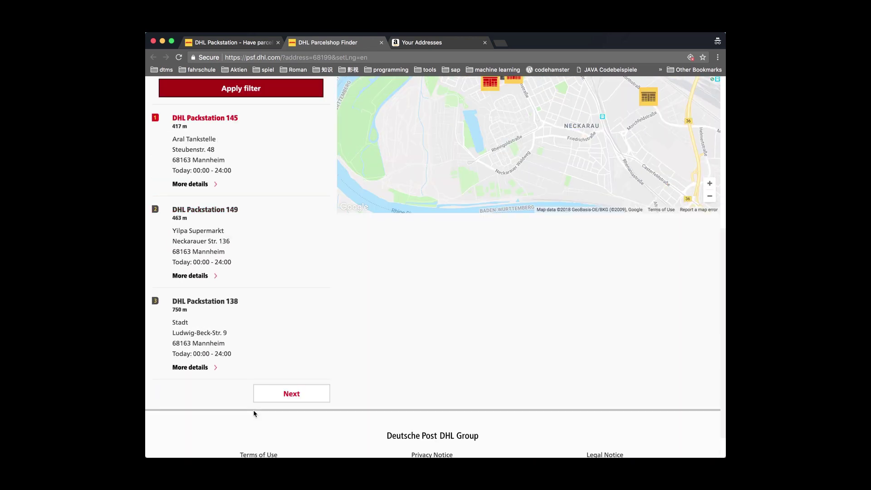
scroll(253, 413, "up", 5)
scroll(253, 413, "down", 3)
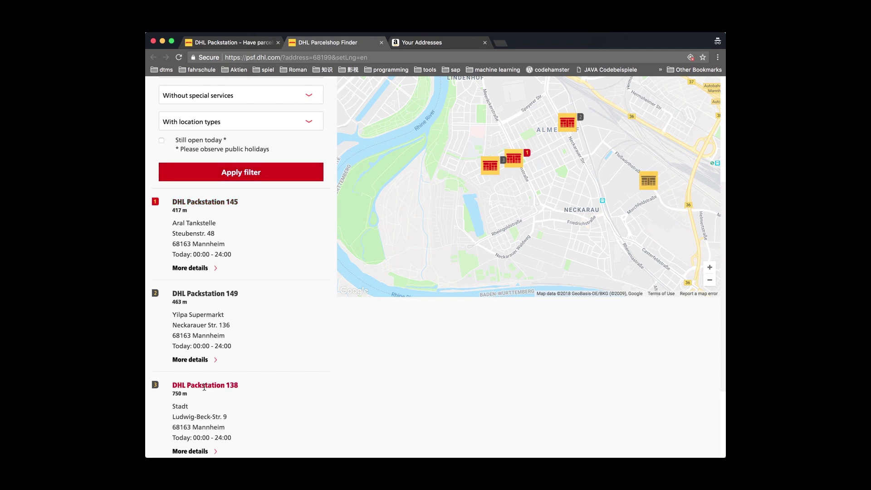
scroll(306, 398, "up", 4)
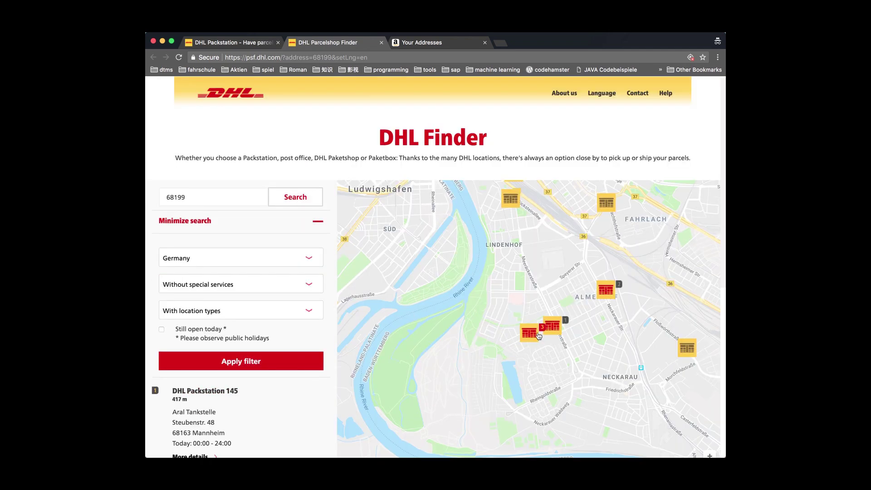
left_click(526, 335)
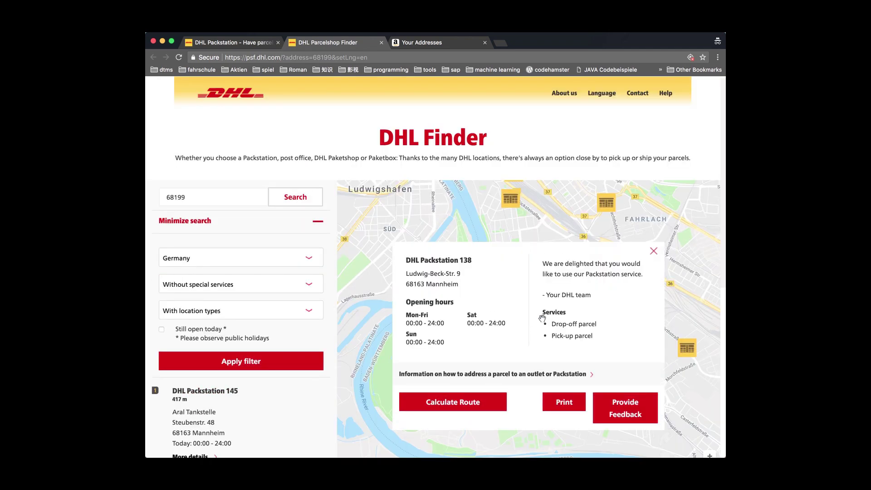
Close the Packstation details and search 'google play store' in a new tab
left_click(653, 252)
left_click(500, 43)
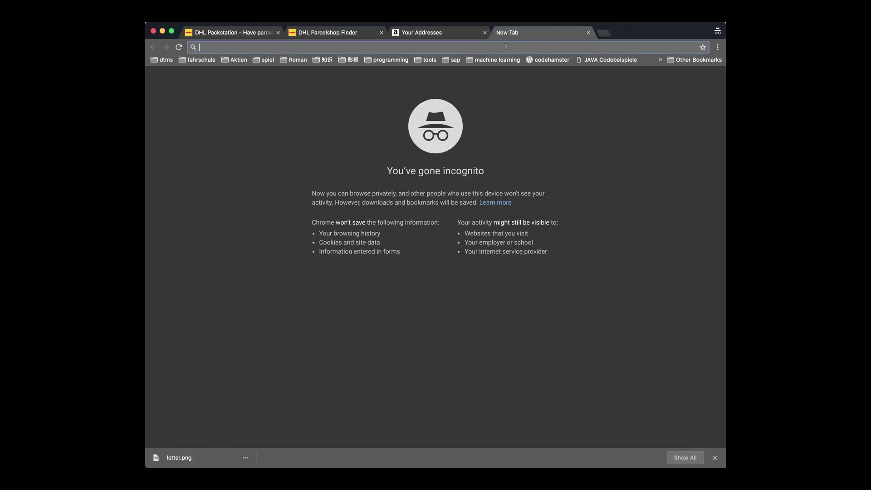
type("google pl")
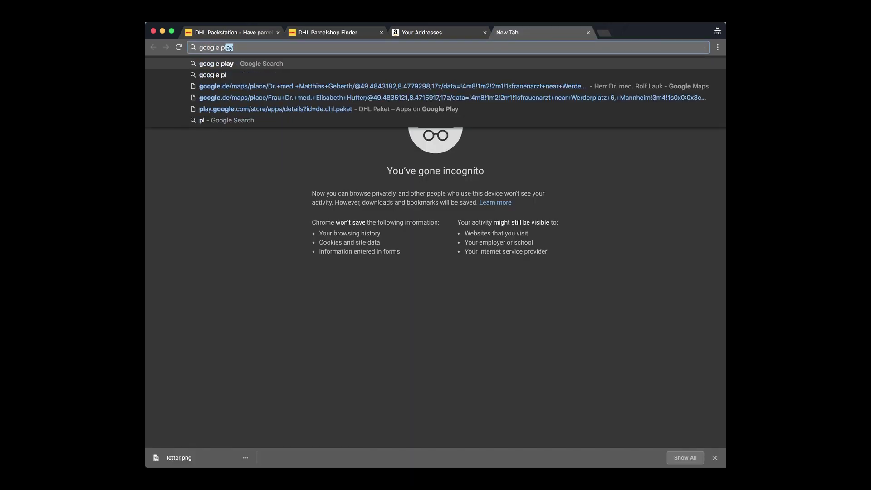
type("ay store")
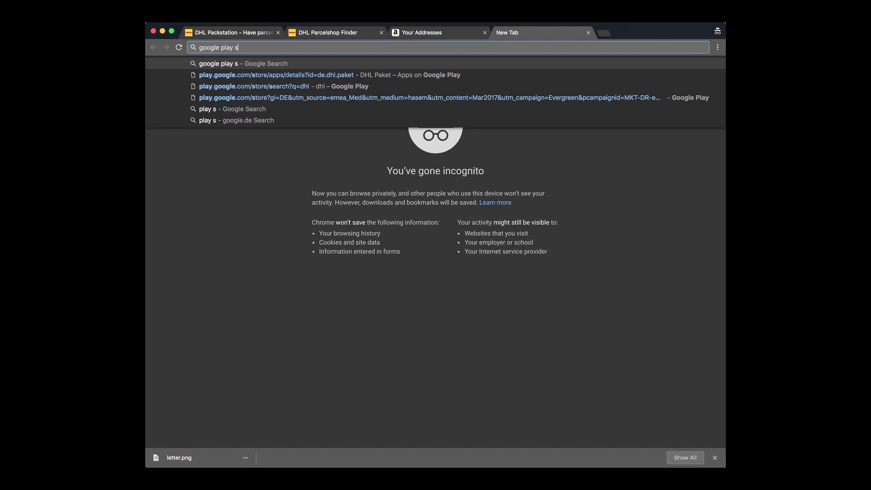
key("Return")
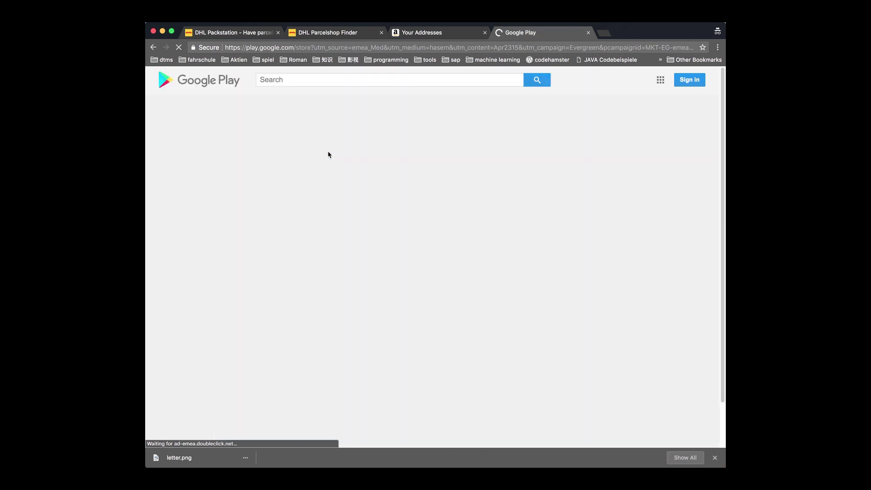
Search Google Play for 'dhl paket'
left_click(329, 93)
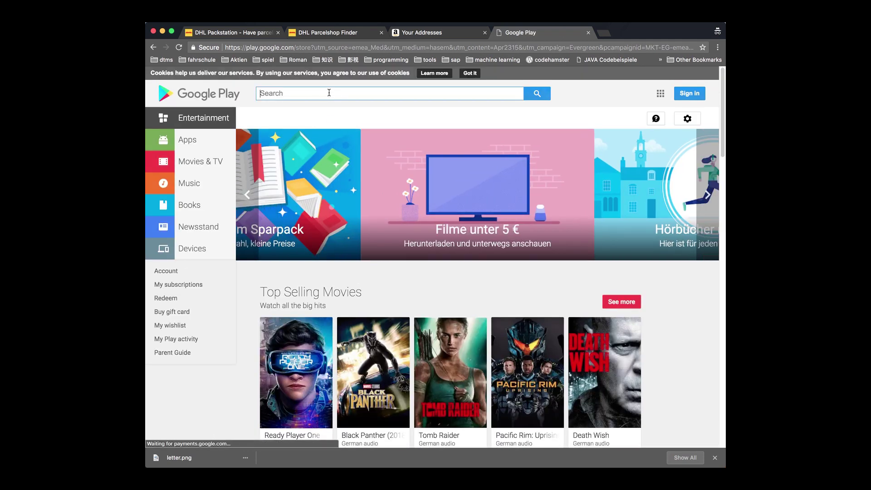
type("dhl pa")
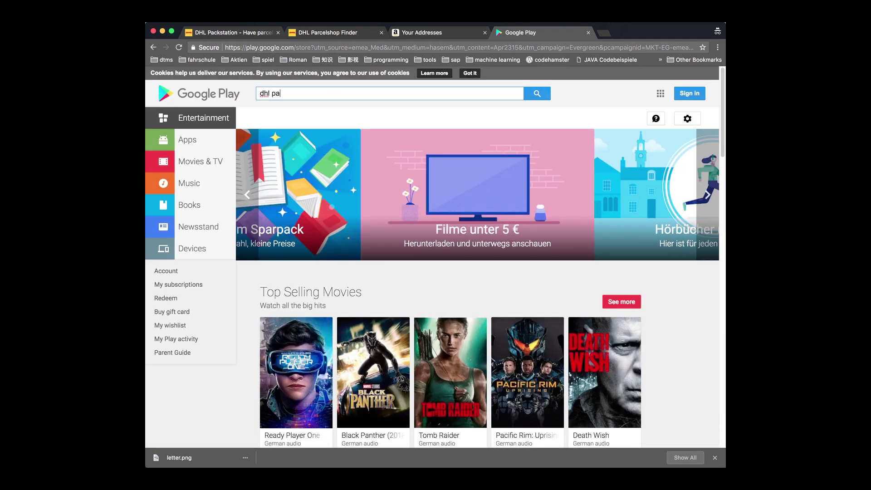
type("ket")
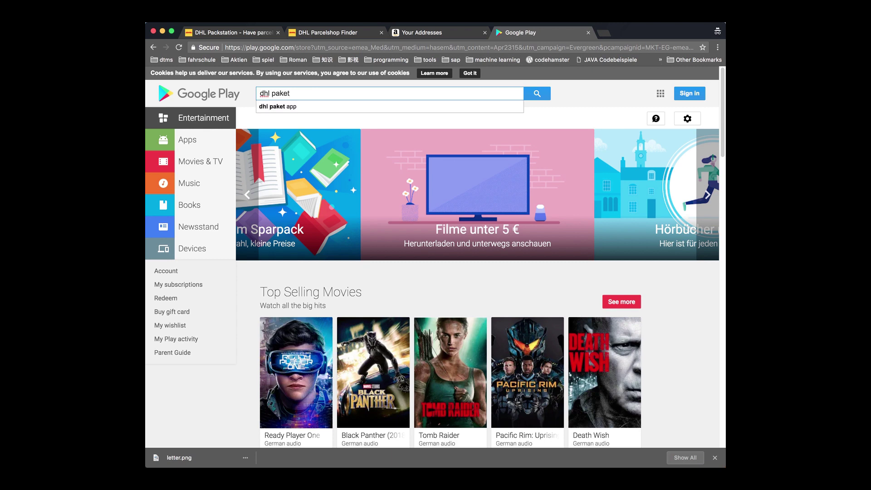
key("Return")
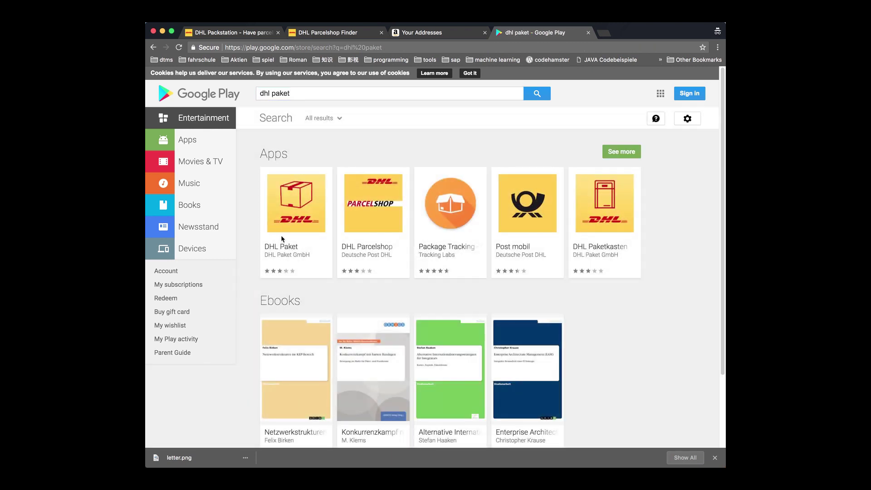
Open the DHL Paket app page and scroll through its description and 3.3-star reviews
left_click(283, 243)
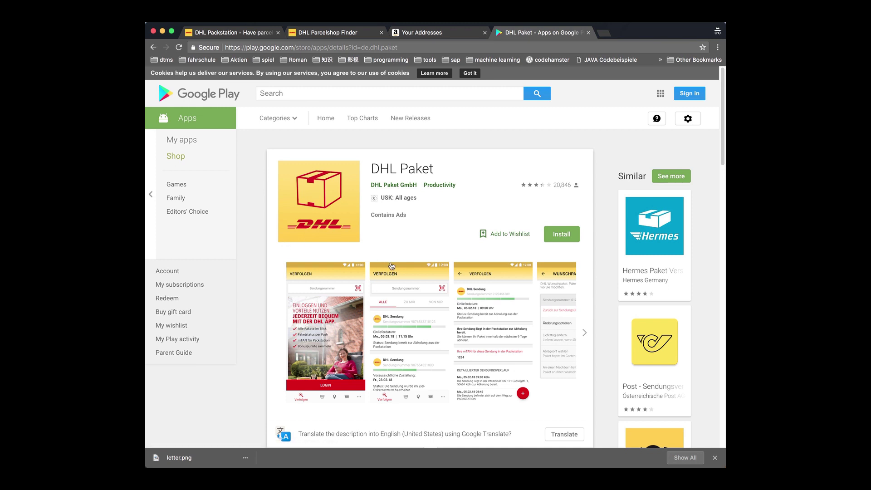
scroll(391, 266, "down", 2)
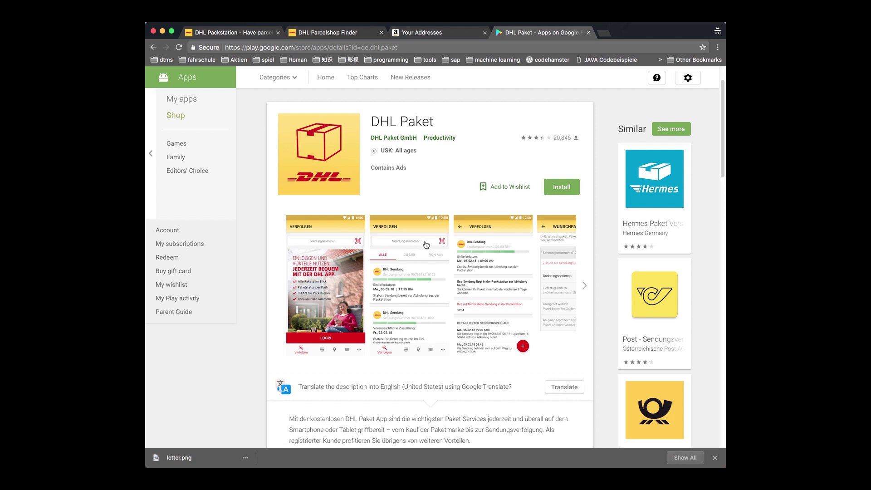
scroll(482, 246, "down", 1)
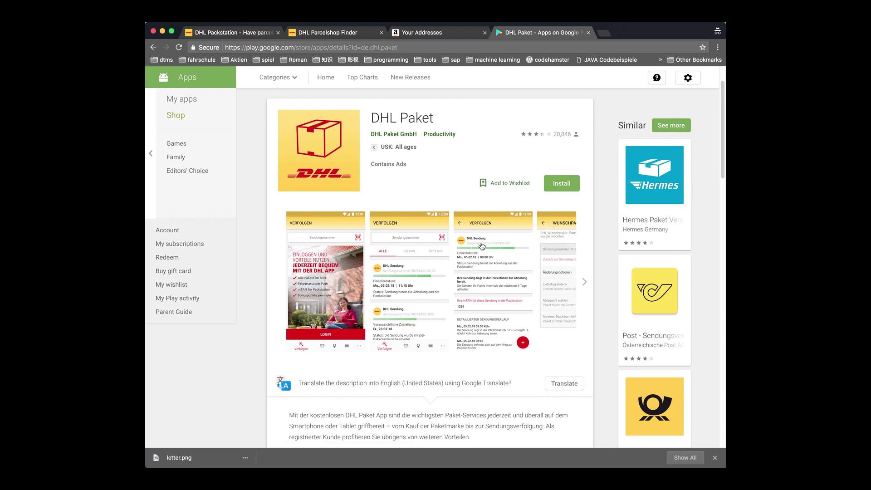
scroll(481, 246, "down", 10)
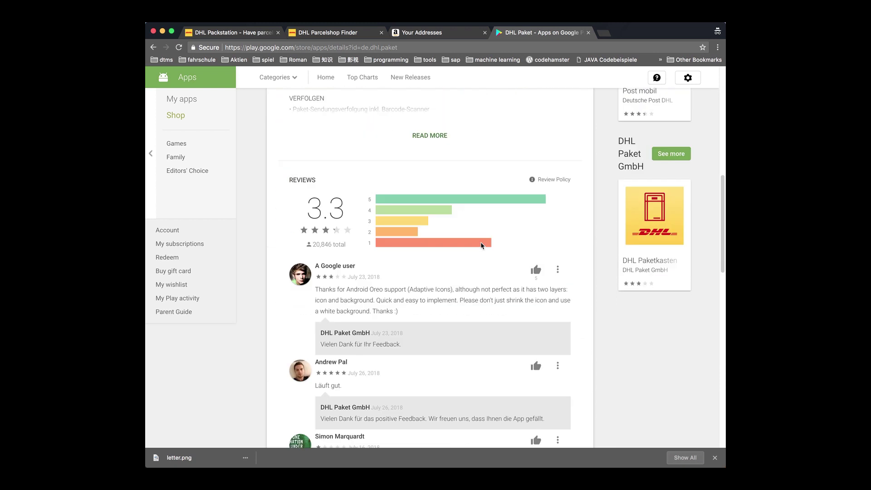
scroll(480, 241, "down", 5)
scroll(481, 242, "up", 15)
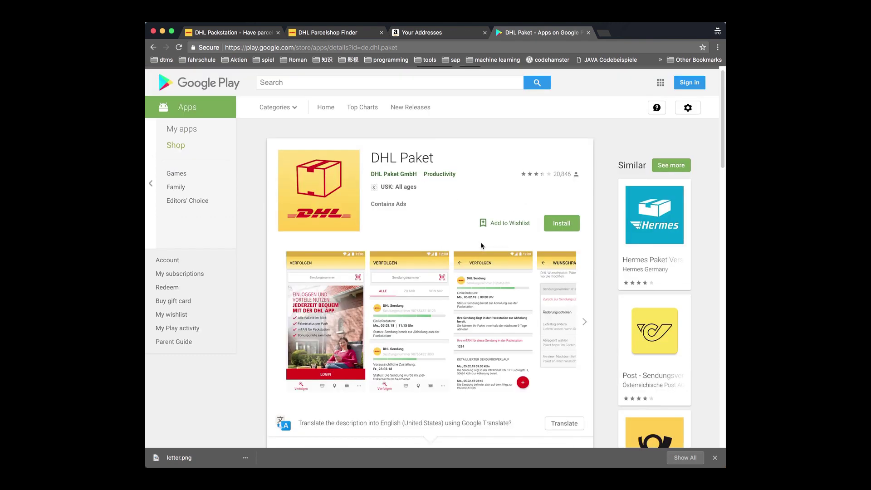